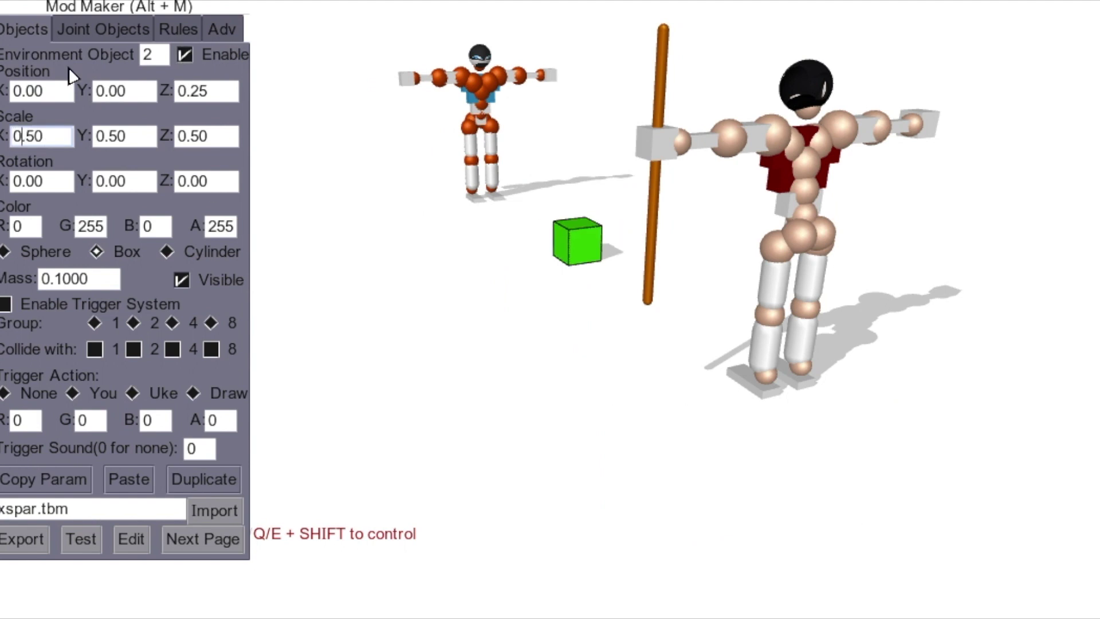
# Size and place the green box as a hammer head: position 1.30, 4.00, 2.80 and scale 0.50, 0.40, 0.30.
pyautogui.click(57, 91)
pyautogui.write('2.00')
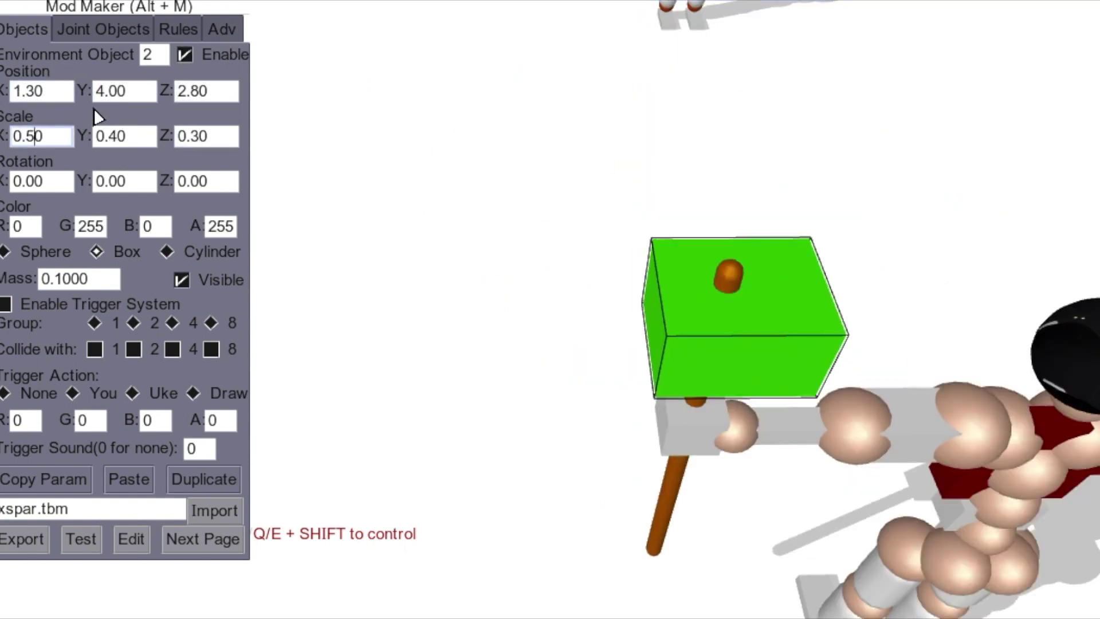
pyautogui.click(57, 137)
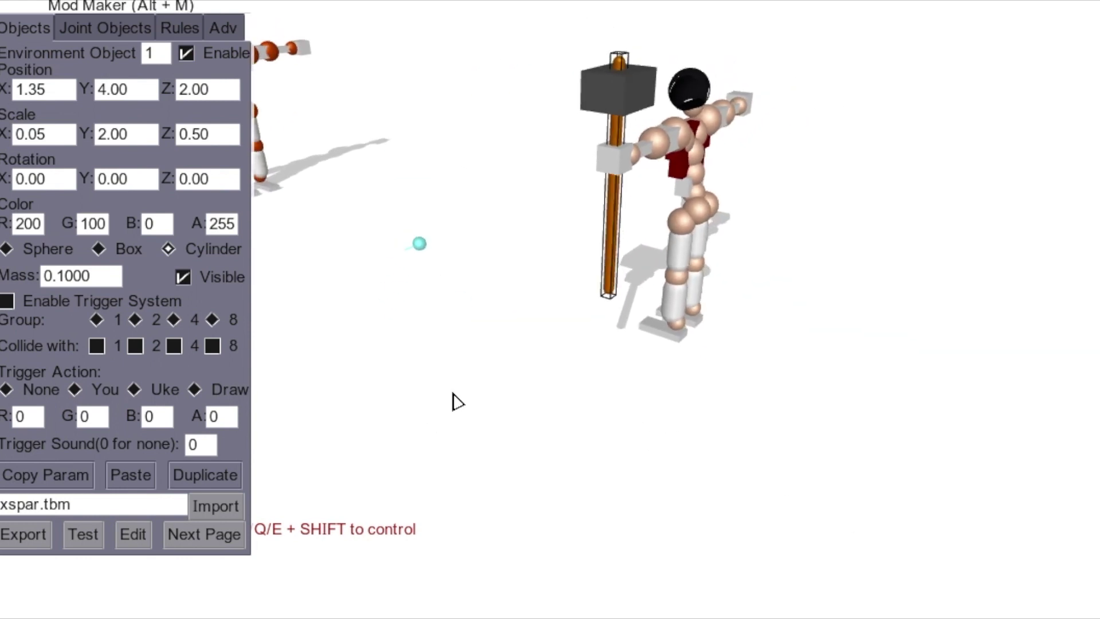
# Position the joint connecting objects 1 and 2 on the hammer at X 1.35, Y 4.00, Z 2.80.
pyautogui.click(423, 246)
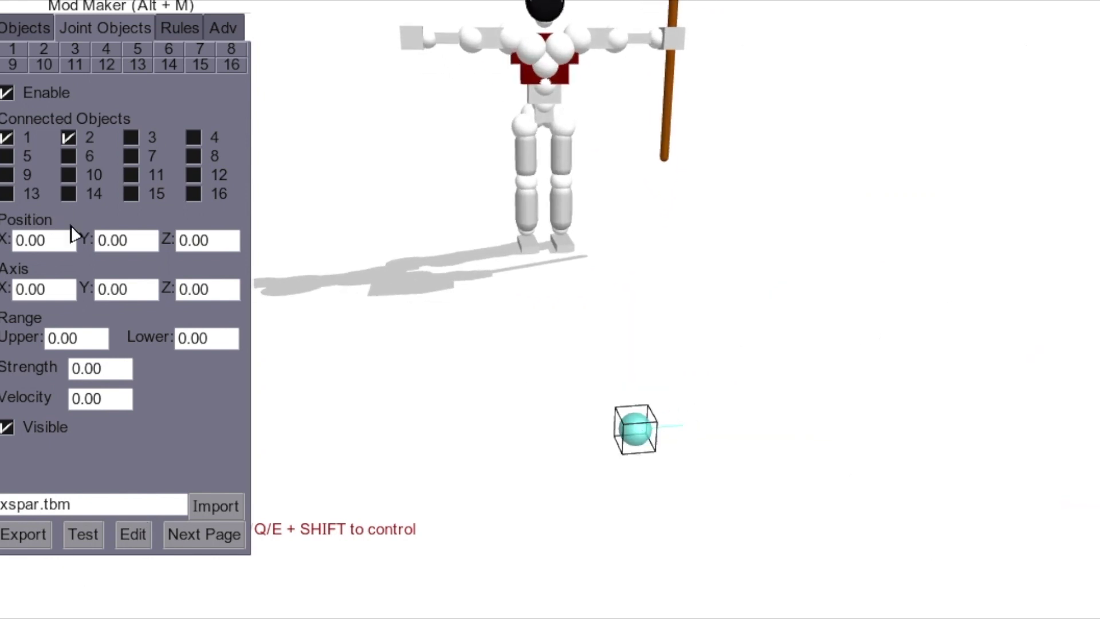
pyautogui.click(47, 242)
pyautogui.write('2')
pyautogui.click(129, 243)
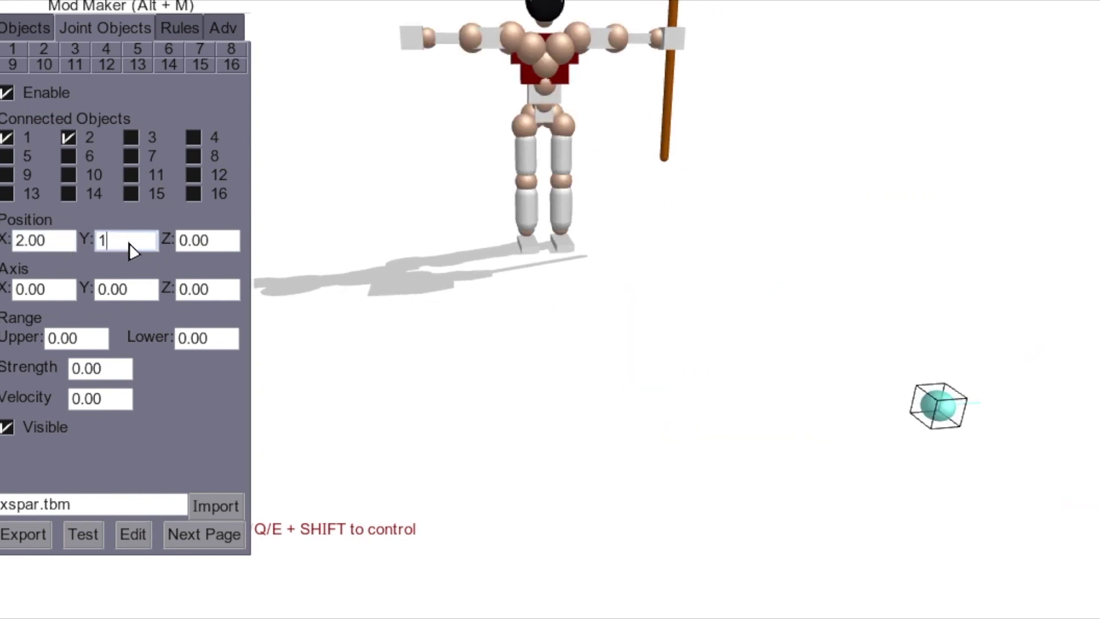
pyautogui.write('2')
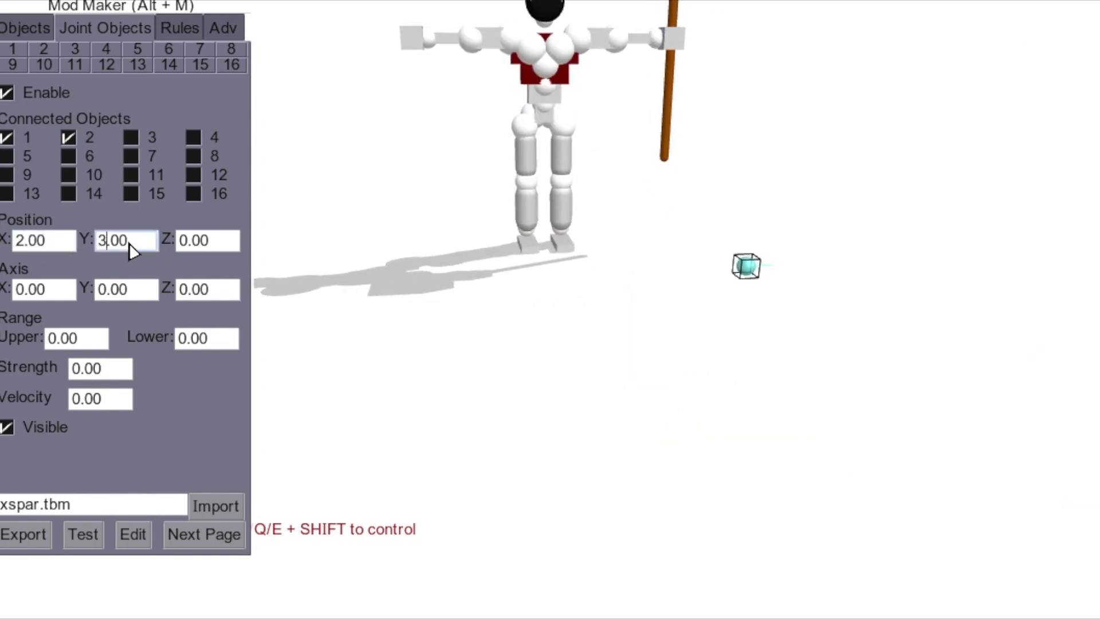
pyautogui.click(192, 240)
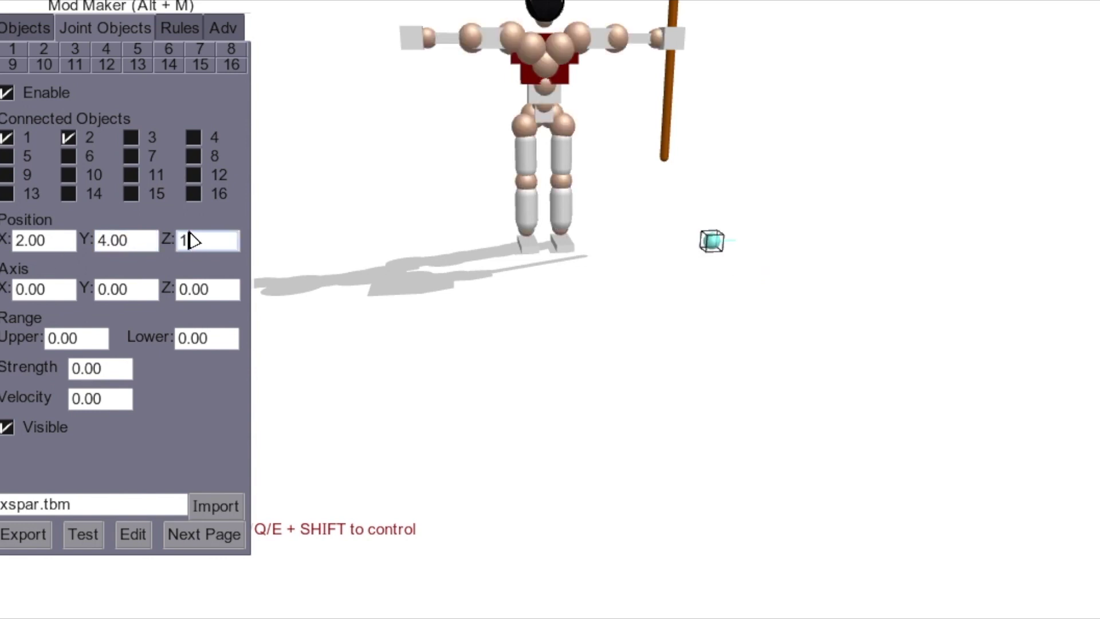
pyautogui.write('2')
pyautogui.click(750, 336)
pyautogui.hotkey('shift', 'w')
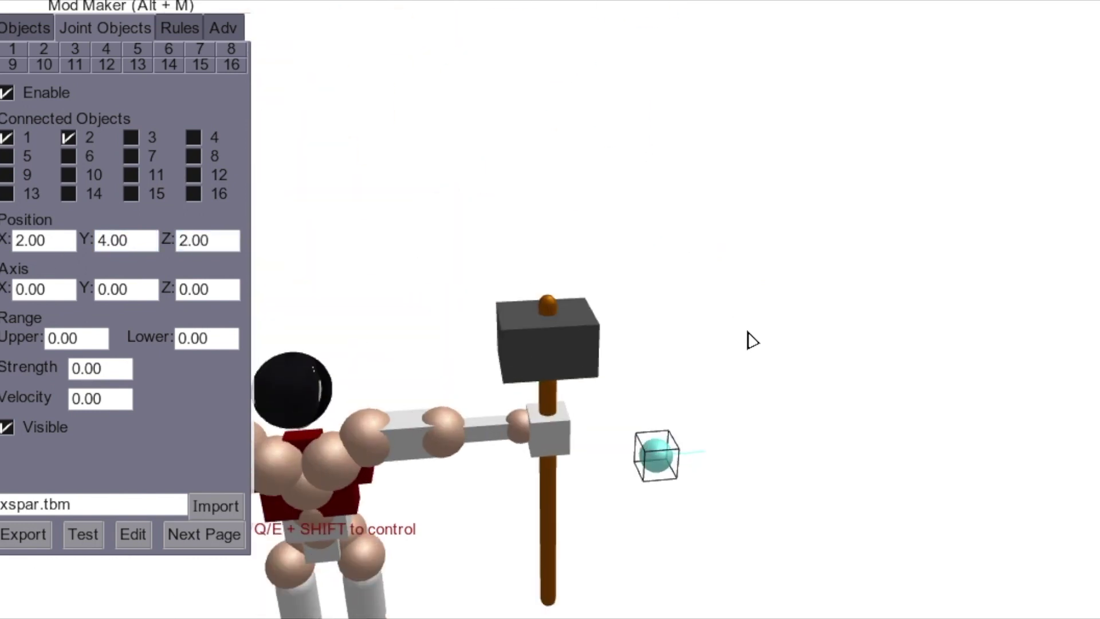
pyautogui.click(29, 247)
pyautogui.write('1.4')
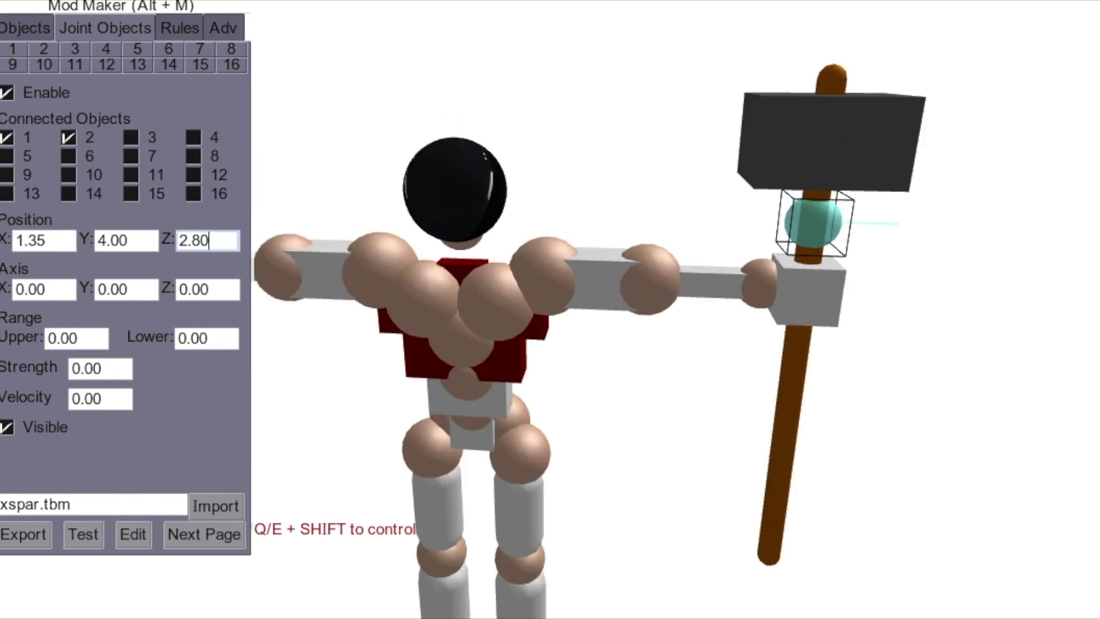
pyautogui.click(206, 241)
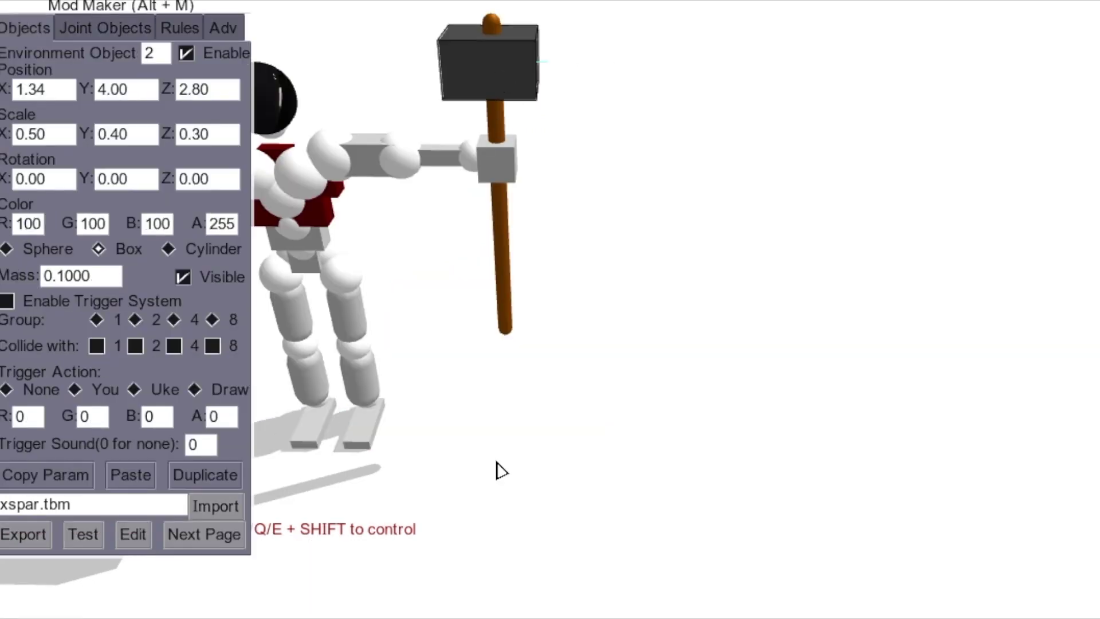
# Lower the mass of the hammer's cylindrical handle.
pyautogui.press('a')
pyautogui.click(618, 283)
pyautogui.click(100, 277)
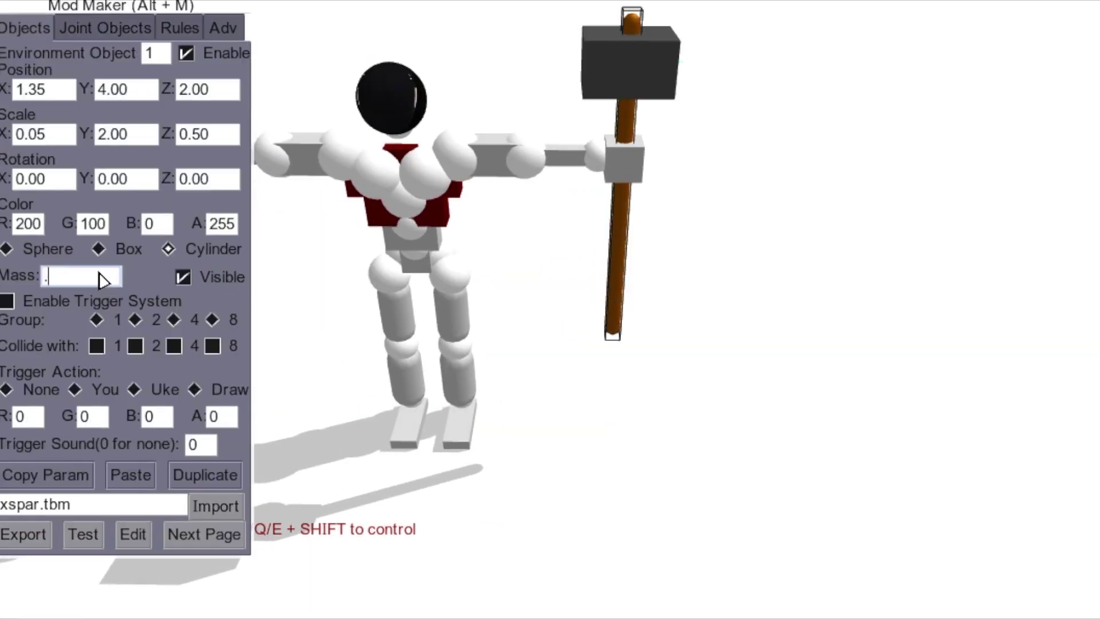
pyautogui.write('0.0000')
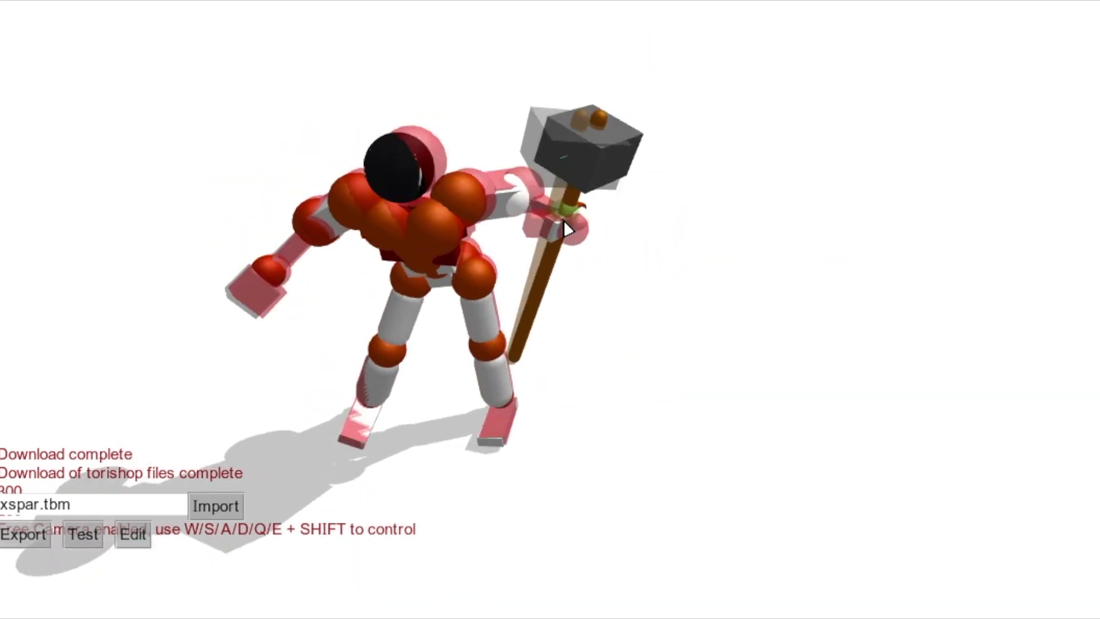
# Go back to editing the mod and make the joint between objects 1 and 2 invisible.
pyautogui.hotkey('alt', 'm')
pyautogui.click(128, 32)
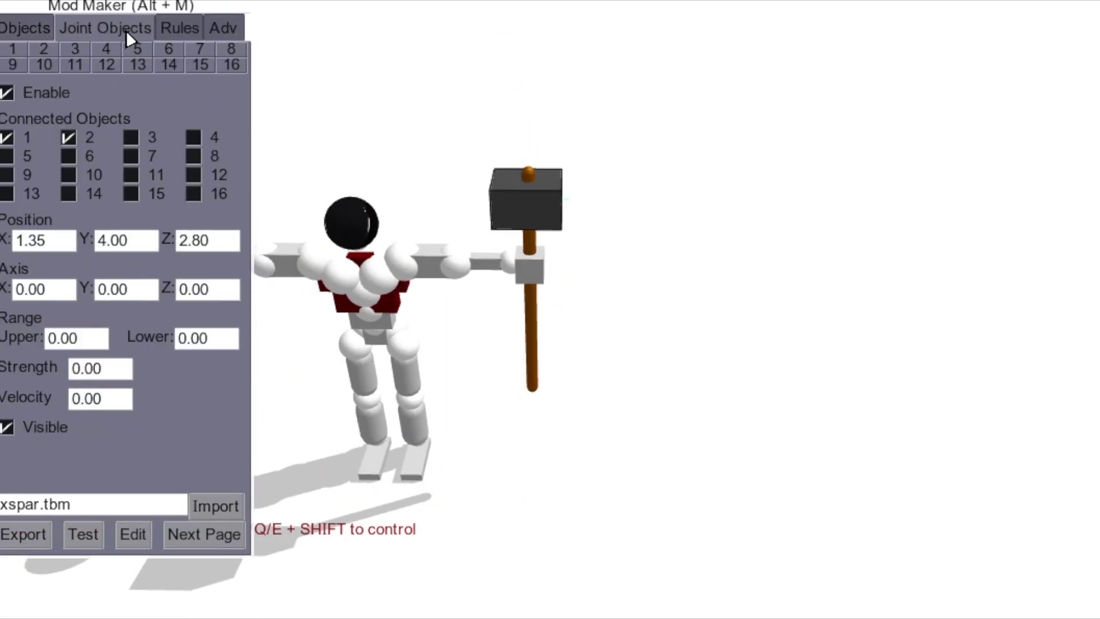
pyautogui.click(8, 431)
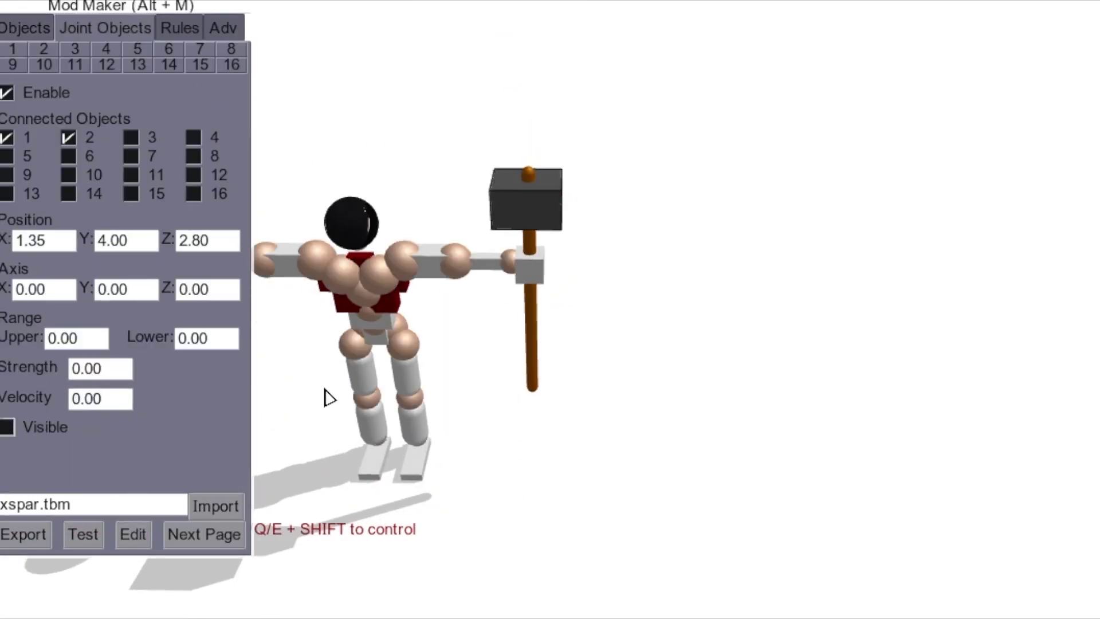
pyautogui.click(531, 234)
pyautogui.click(128, 28)
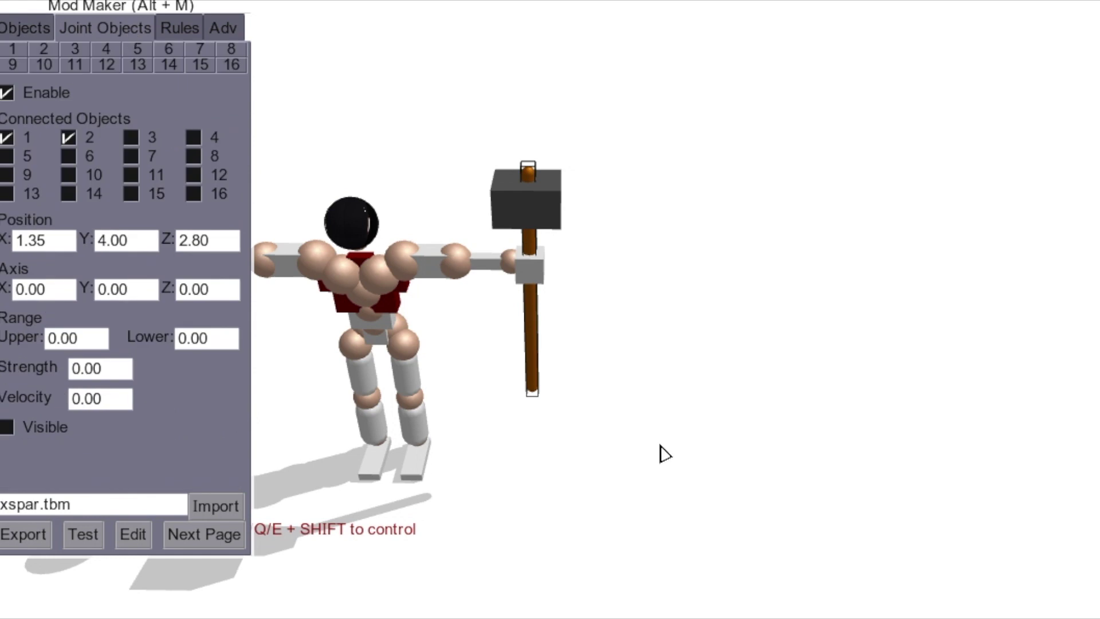
# Place the green cylinder at the fighter's empty hand, with position X -1.35 and Z 2.30.
pyautogui.press('d')
pyautogui.press('w')
pyautogui.press('a')
pyautogui.press('s')
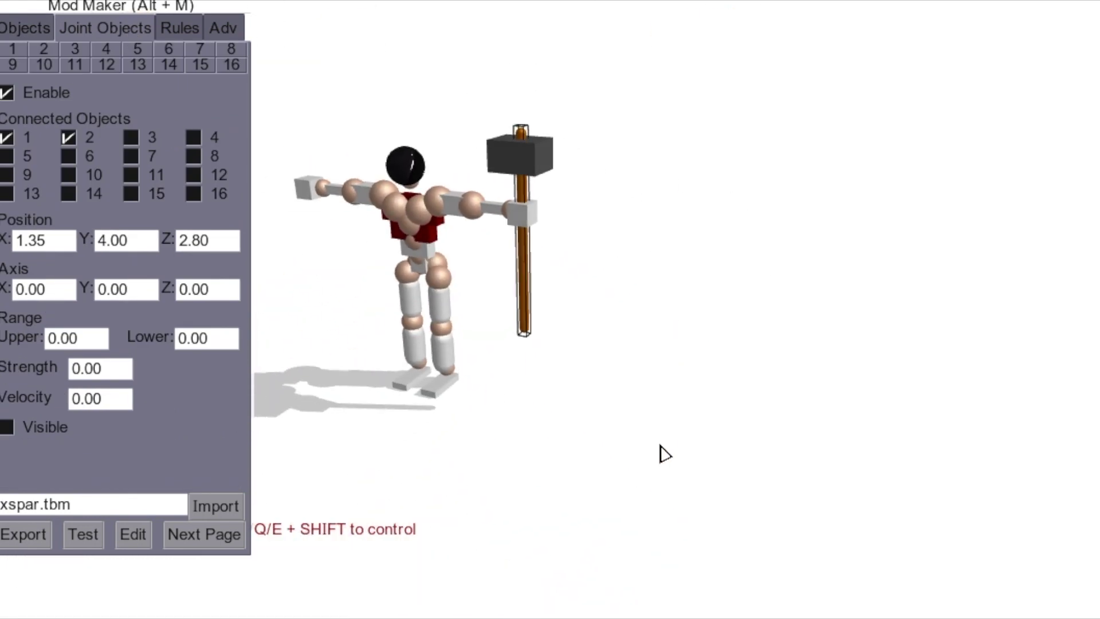
pyautogui.click(205, 86)
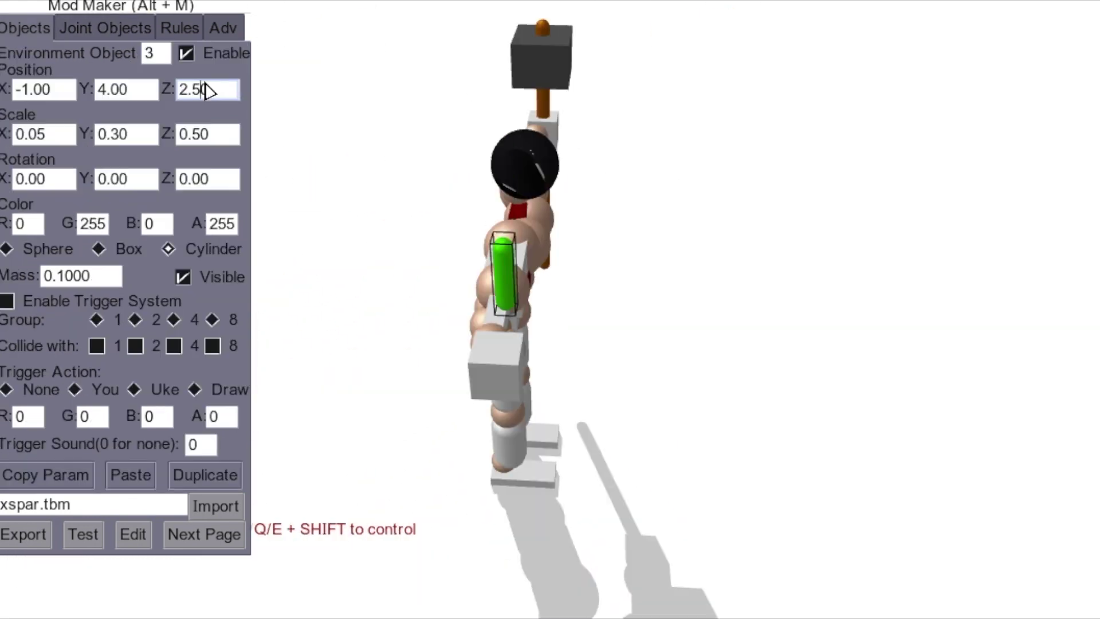
pyautogui.press('BackSpace')
pyautogui.write('3')
pyautogui.click(70, 96)
pyautogui.press('BackSpace')
pyautogui.write('3')
pyautogui.click(703, 368)
pyautogui.press('d')
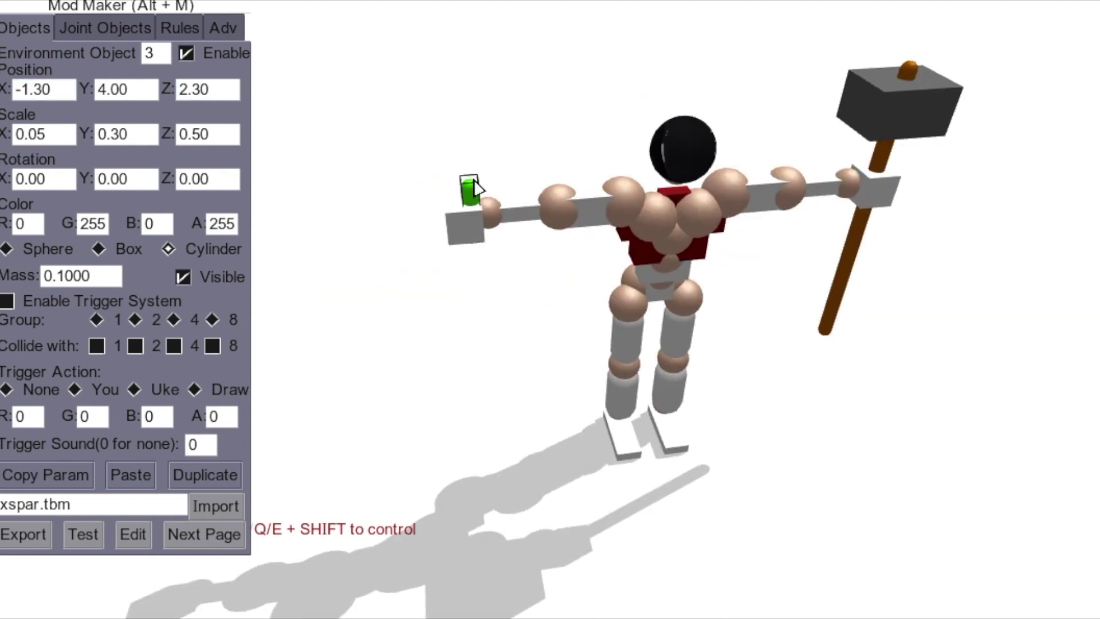
pyautogui.scroll(-2, 44, 93)
pyautogui.scroll(1, 45, 92)
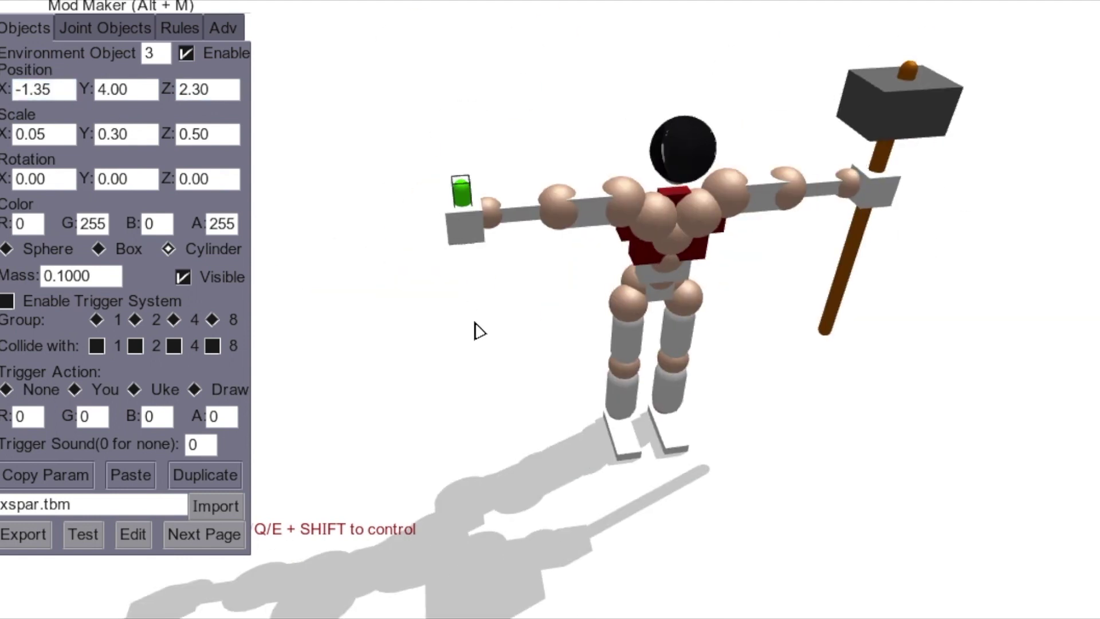
# Finish the cylinder as a sword grip: position Z 2.20, Y scale 0.50 and colour 200, 200, 200.
pyautogui.click(198, 90)
pyautogui.press('BackSpace')
pyautogui.press('BackSpace')
pyautogui.write('20')
pyautogui.click(126, 135)
pyautogui.write('50')
pyautogui.click(28, 224)
pyautogui.write('200')
# Shape object 4 into a box crossguard with scale 0.40, 0.10, 0.10 at position Z 2.45.
pyautogui.click(98, 249)
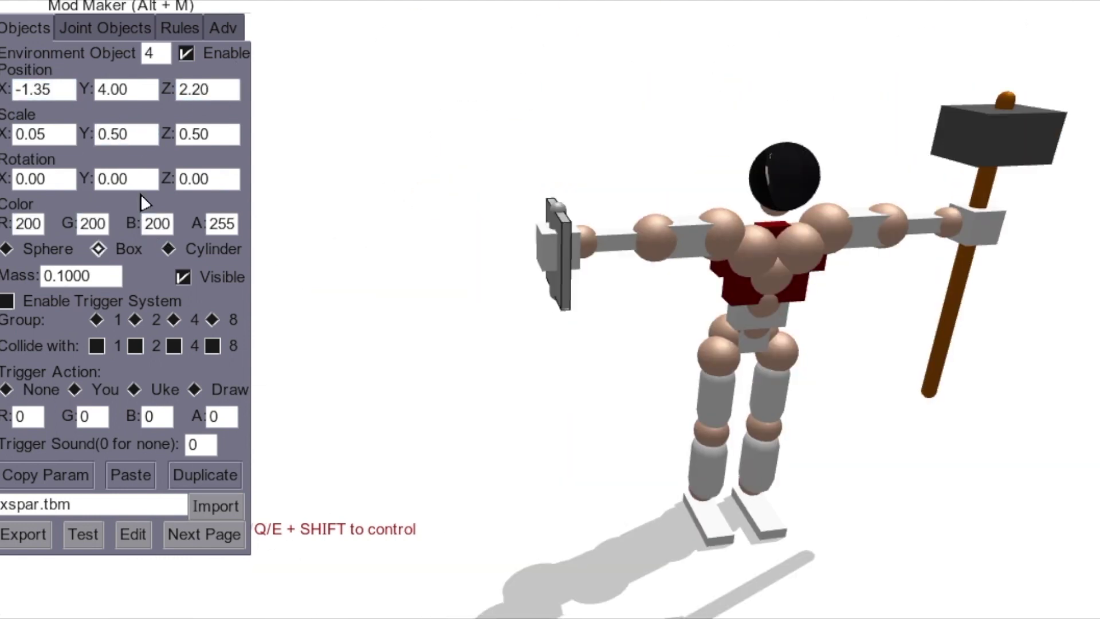
pyautogui.click(55, 132)
pyautogui.write('20')
pyautogui.click(135, 129)
pyautogui.write('1')
pyautogui.click(208, 131)
pyautogui.write('1')
pyautogui.click(205, 93)
pyautogui.write('4')
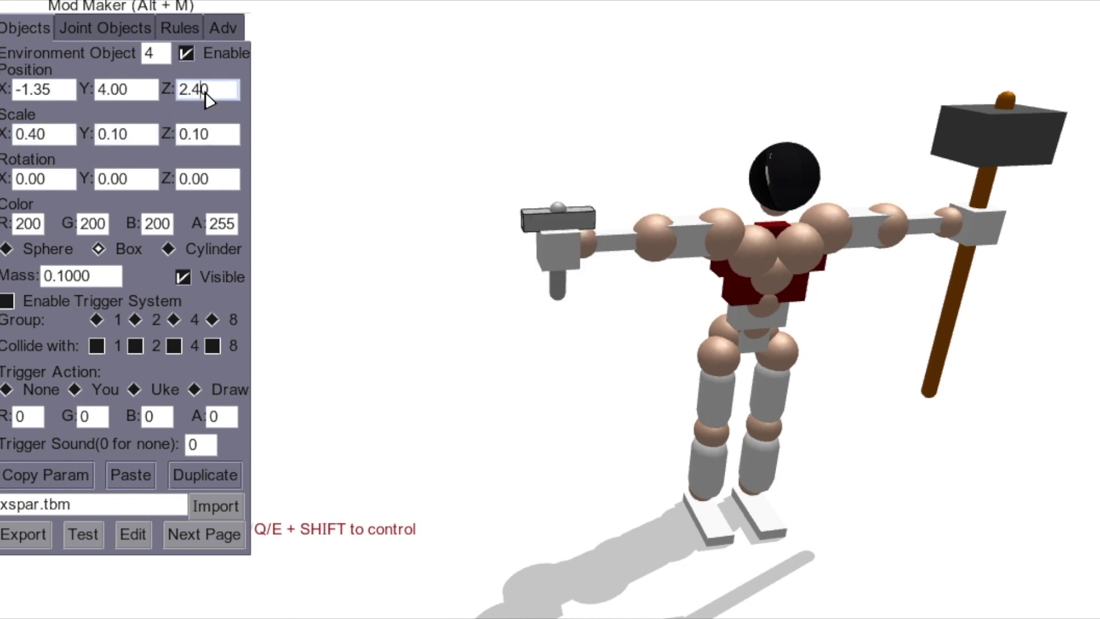
pyautogui.write('5')
# Duplicate the crossguard box and set the copy's X scale to 0.20.
pyautogui.moveTo(558, 219); pyautogui.dragTo(685, 322)
pyautogui.click(205, 475)
pyautogui.click(60, 140)
pyautogui.press('BackSpace')
pyautogui.press('BackSpace')
pyautogui.press('BackSpace')
pyautogui.press('BackSpace')
pyautogui.write('2')
pyautogui.press('BackSpace')
pyautogui.write('1')
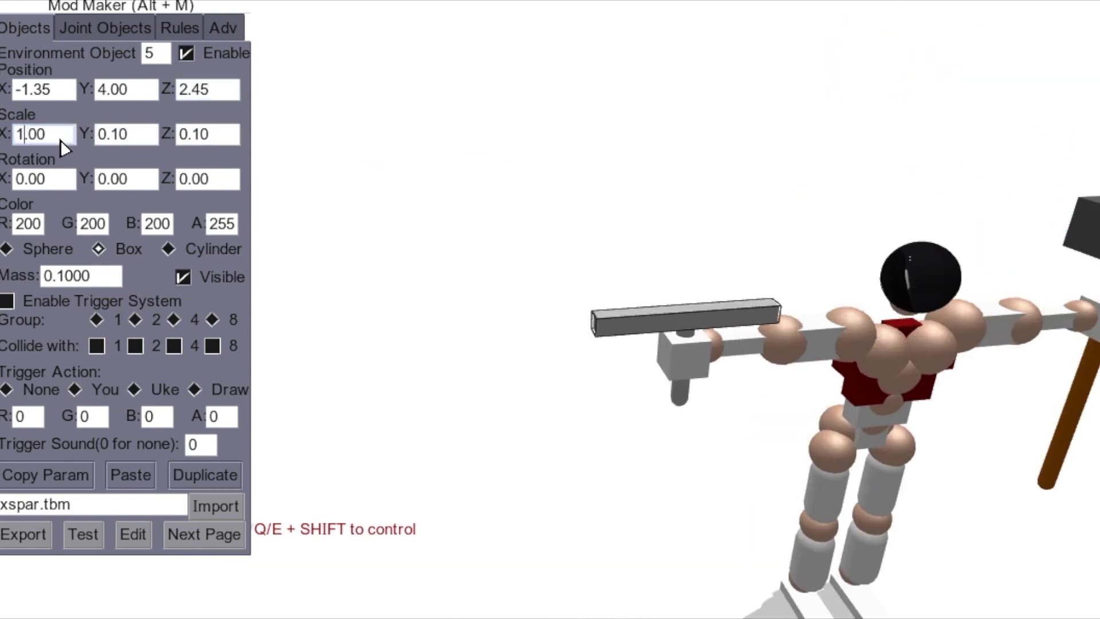
pyautogui.write('.52')
# Stretch the copied box into an upright blade with Z scale 1.00, Y scale 0.04 and position Z 3.00.
pyautogui.click(208, 132)
pyautogui.write('1.')
pyautogui.click(205, 92)
pyautogui.write('3')
pyautogui.click(124, 137)
pyautogui.write('04')
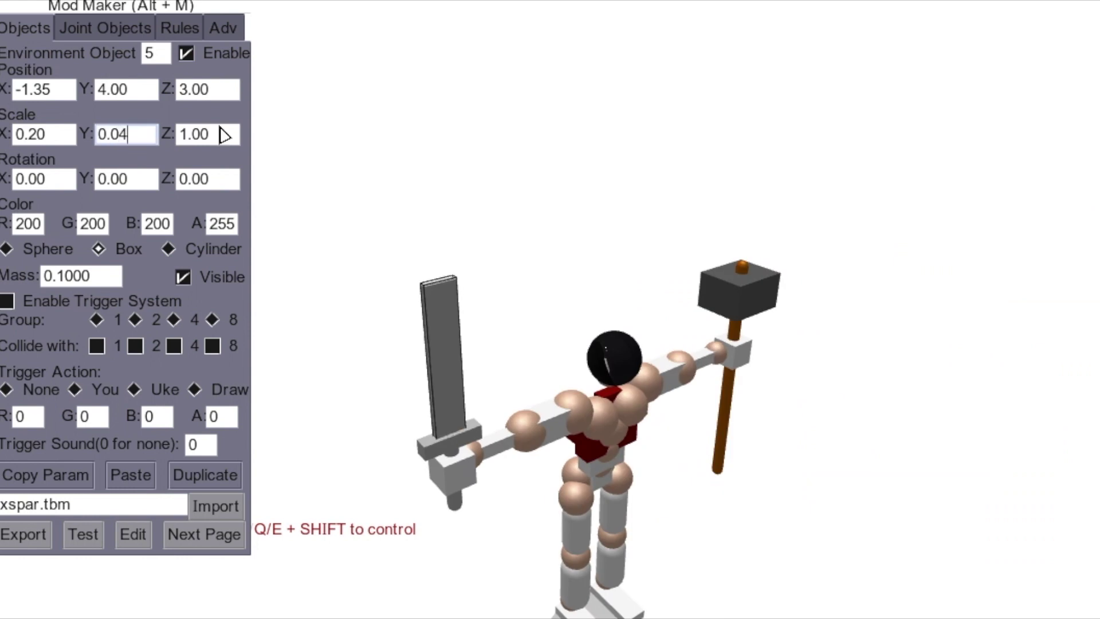
# Lengthen the blade to Z scale 1.50 and place it at position Z 3.20.
pyautogui.click(220, 128)
pyautogui.write('2')
pyautogui.click(191, 98)
pyautogui.write('3.5')
pyautogui.click(208, 134)
pyautogui.write('1.5')
pyautogui.click(207, 99)
pyautogui.write('3.2')
# Narrow the blade to X scale 0.10 and darken its colour with red and green at 100.
pyautogui.click(60, 136)
pyautogui.write('.')
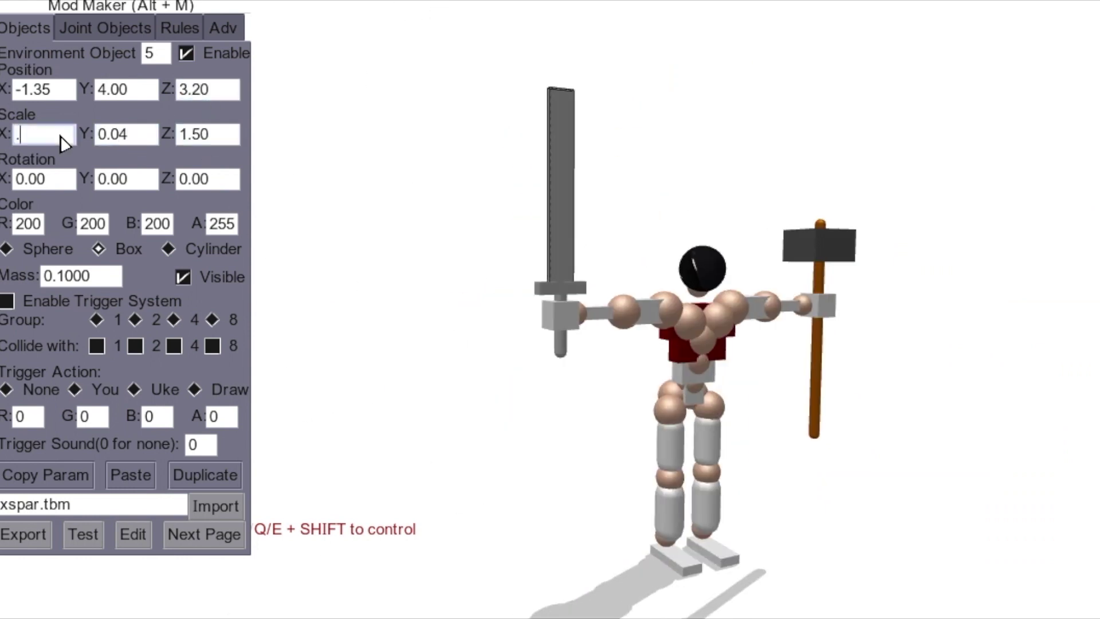
pyautogui.write('10')
pyautogui.click(97, 223)
pyautogui.write('100')
pyautogui.click(38, 222)
pyautogui.write('100')
pyautogui.click(633, 287)
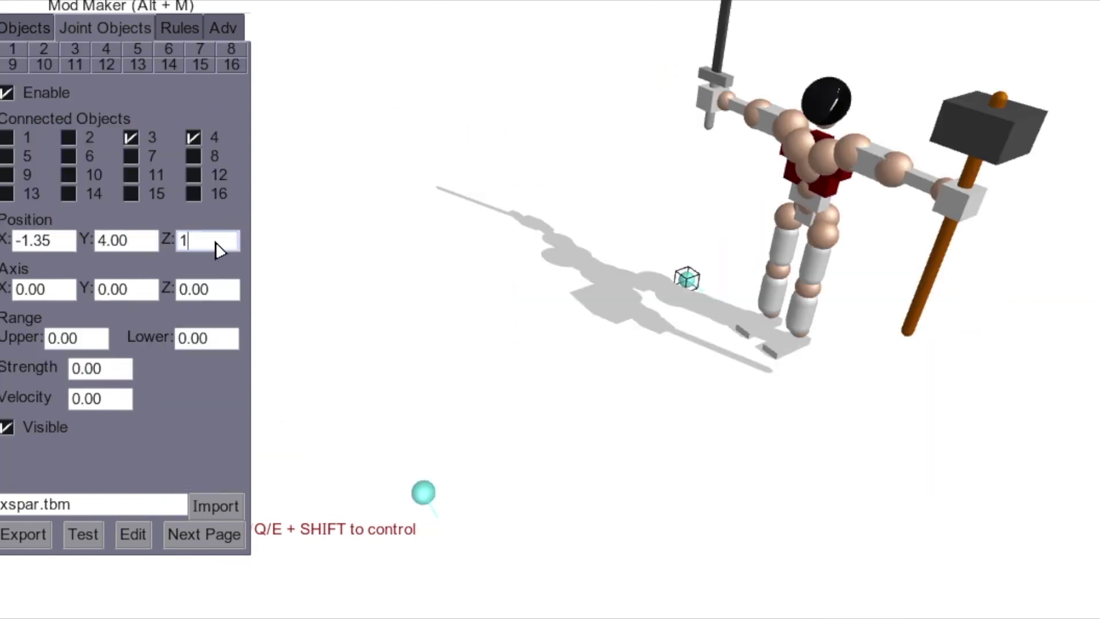
# Raise the joint connecting objects 3 and 4 to position Z 2.44, inside the crossguard.
pyautogui.click(215, 241)
pyautogui.write('3')
pyautogui.click(215, 242)
pyautogui.write('2.2')
pyautogui.click(215, 242)
pyautogui.write('2.4')
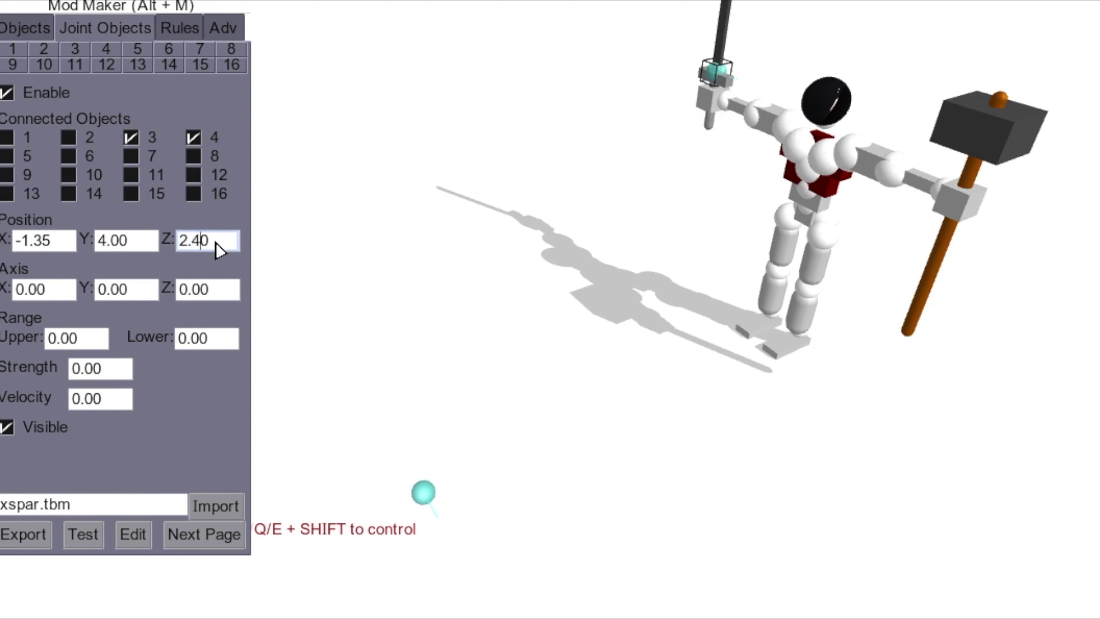
pyautogui.write('4')
pyautogui.click(121, 290)
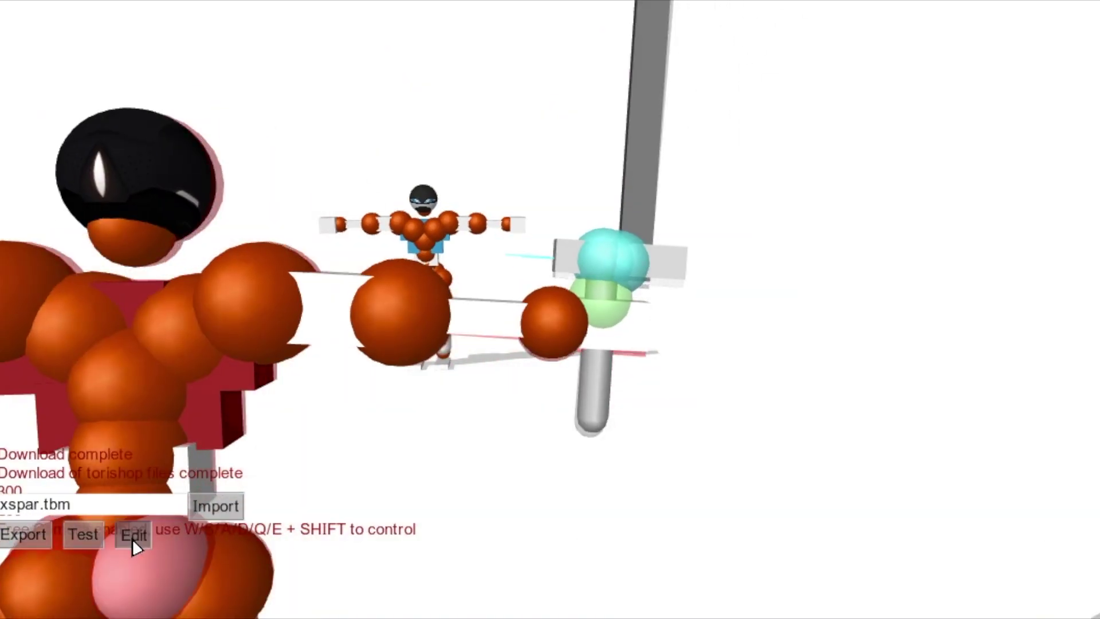
# Return to editing and set the Y axis to 1 on the joints linking objects 3–4 and 4–5.
pyautogui.click(132, 540)
pyautogui.click(626, 188)
pyautogui.click(606, 176)
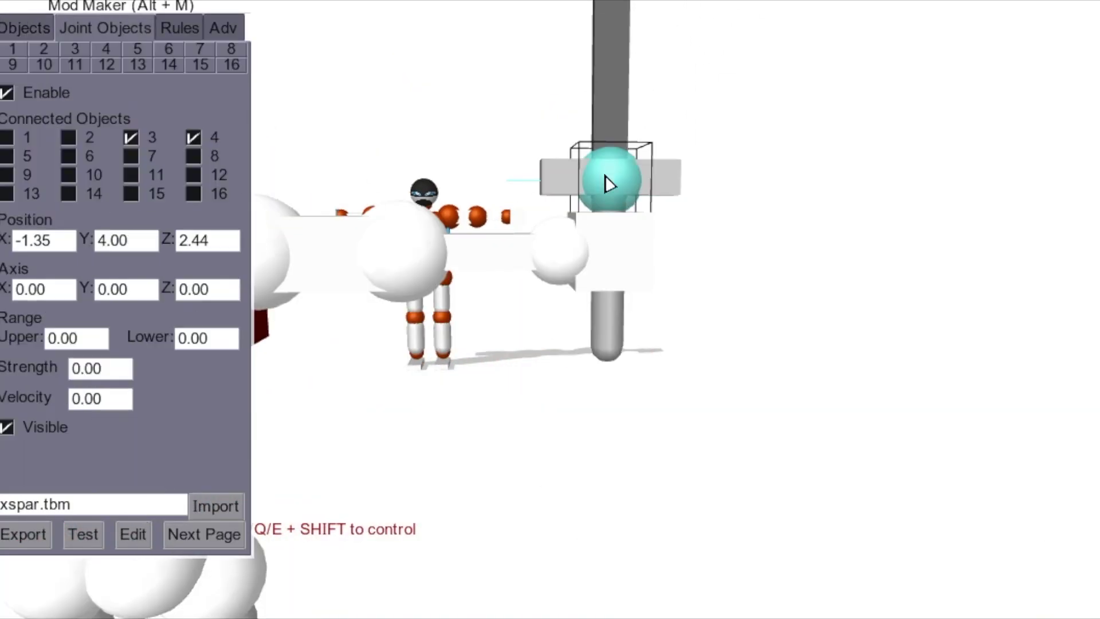
pyautogui.doubleClick(114, 292)
pyautogui.write('1')
pyautogui.click(86, 50)
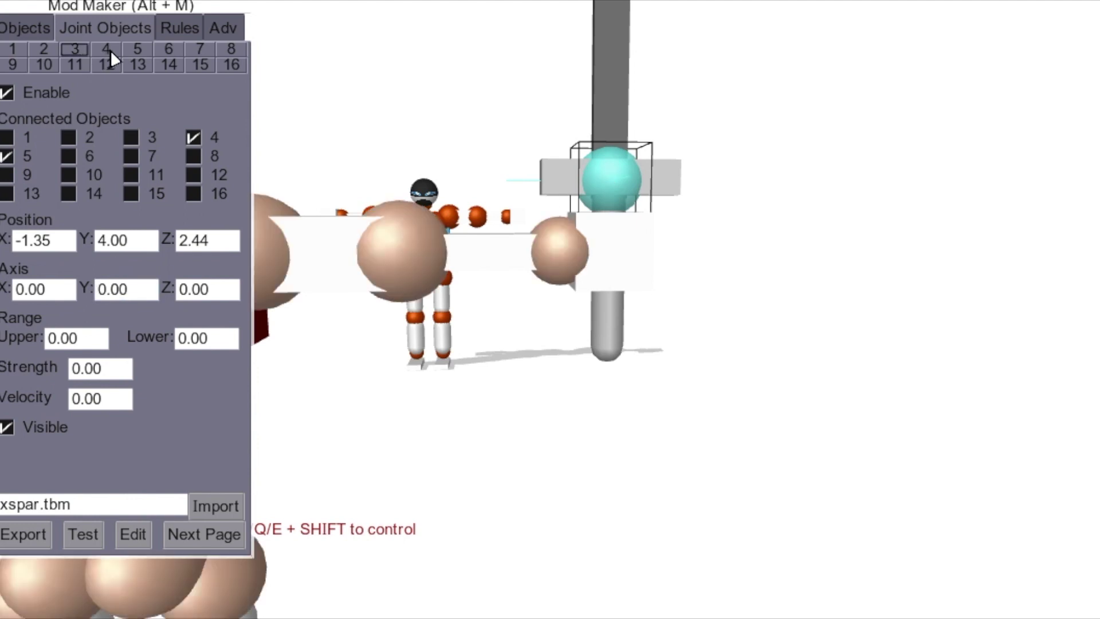
pyautogui.doubleClick(126, 291)
pyautogui.write('1')
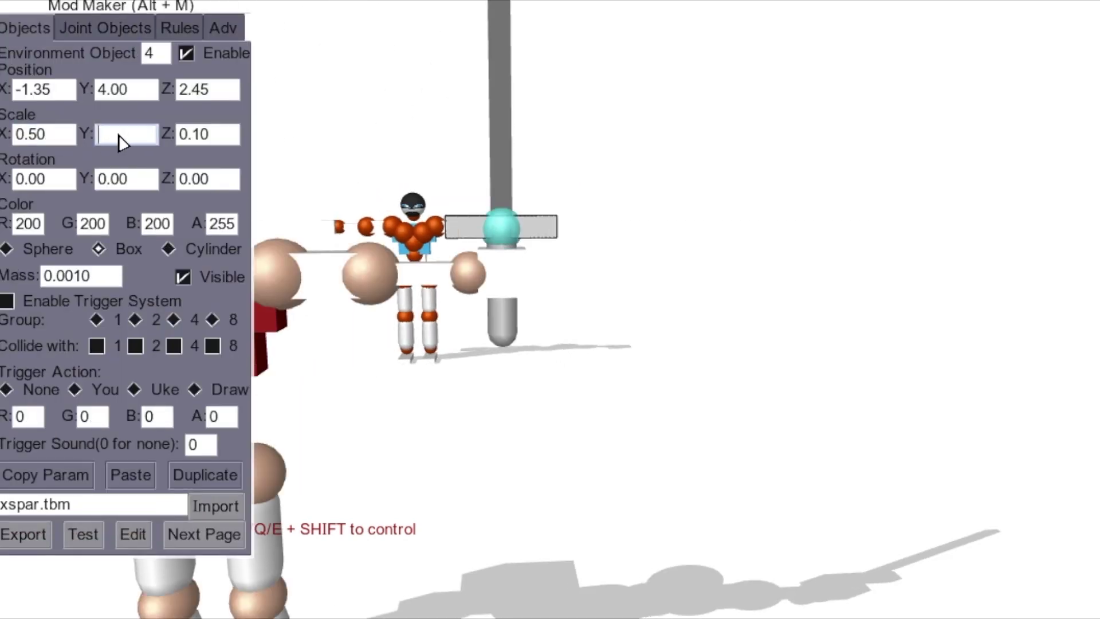
# Set the crossguard's Y scale to 0.20, run a test of the mod and return to editing.
pyautogui.write('0.2')
pyautogui.click(85, 540)
pyautogui.click(516, 284)
pyautogui.press('space')
pyautogui.click(136, 538)
# Change the sword grip from a cylinder to a box with X scale 0.10 and Y scale 0.10.
pyautogui.click(502, 322)
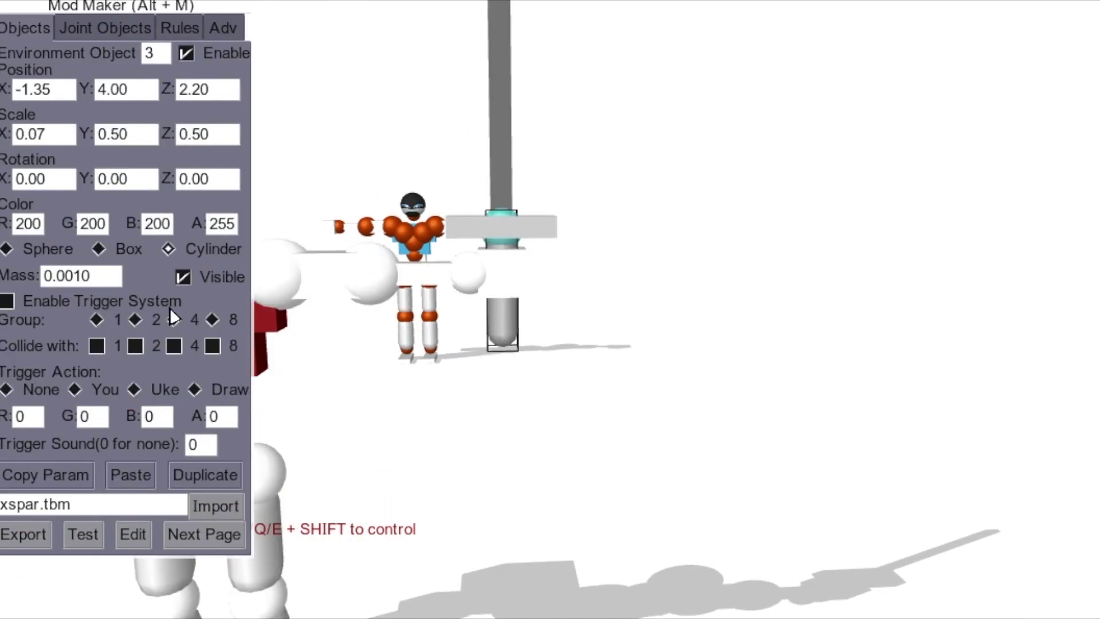
pyautogui.click(99, 250)
pyautogui.click(40, 137)
pyautogui.press('BackSpace')
pyautogui.press('BackSpace')
pyautogui.press('BackSpace')
pyautogui.press('BackSpace')
pyautogui.write('0.1')
pyautogui.click(136, 132)
pyautogui.write('0.3')
pyautogui.moveTo(366, 389); pyautogui.dragTo(550, 395)
pyautogui.click(121, 137)
pyautogui.write('.10')
# Test the mod with the reshaped sword and return to editing.
pyautogui.click(84, 535)
pyautogui.press('space')
pyautogui.press('a')
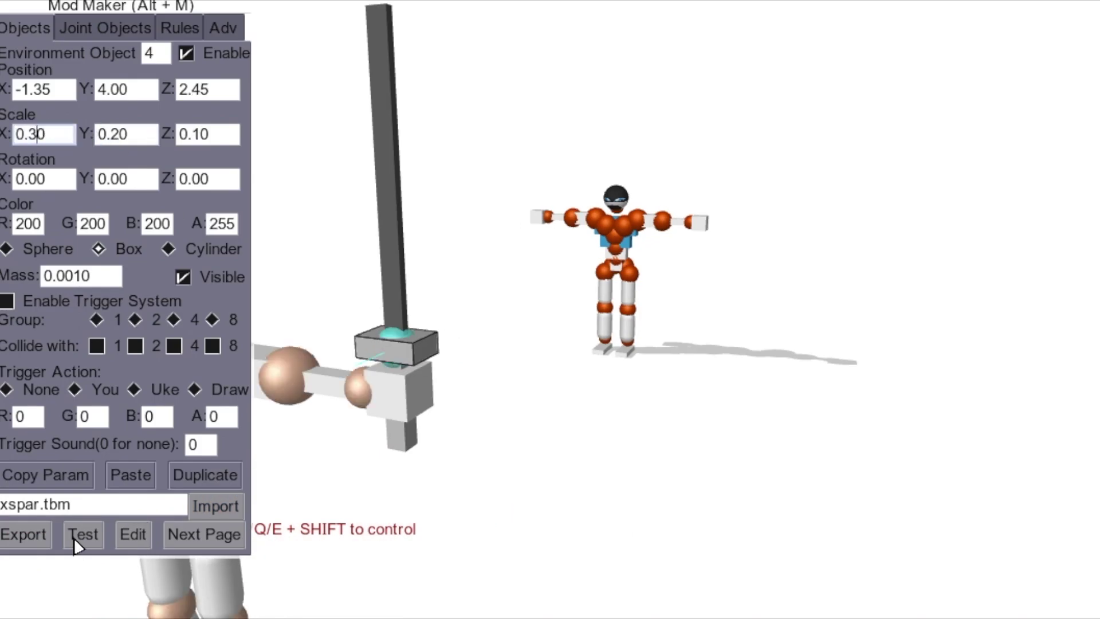
pyautogui.click(74, 537)
pyautogui.click(133, 534)
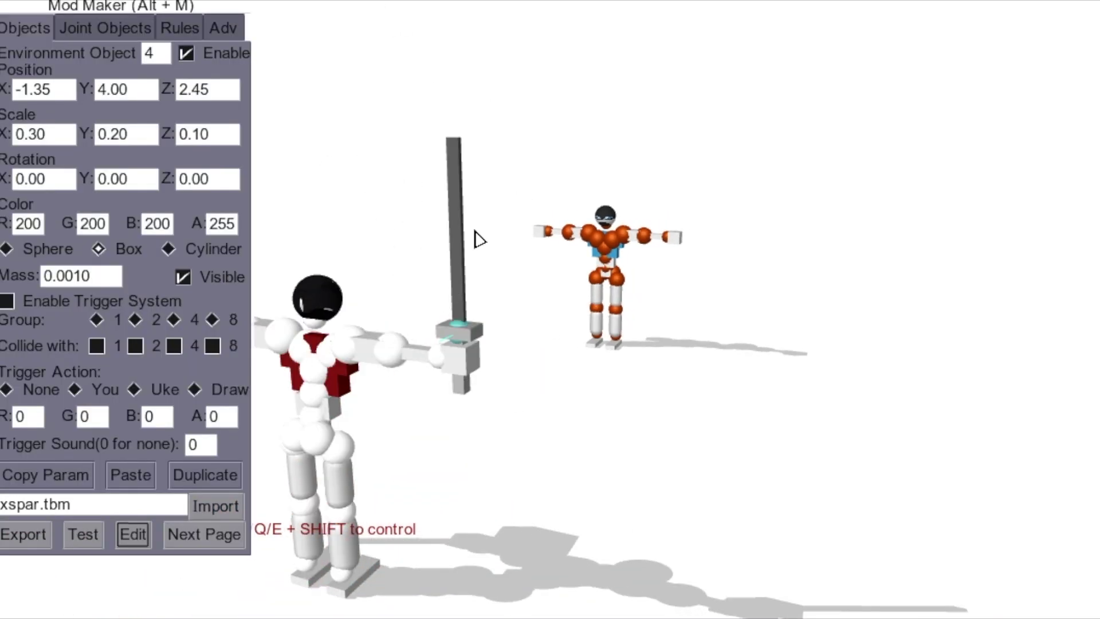
# Set the sword blade's mass to 0.001.
pyautogui.click(458, 240)
pyautogui.click(99, 276)
pyautogui.press('BackSpace')
pyautogui.press('BackSpace')
pyautogui.press('BackSpace')
pyautogui.press('BackSpace')
pyautogui.press('BackSpace')
pyautogui.press('BackSpace')
pyautogui.write('.001')
# Test how the sword swings by changing the fighter's joints and advancing the simulation, then return to editing.
pyautogui.click(83, 535)
pyautogui.click(528, 375)
pyautogui.click(375, 366)
pyautogui.press('space')
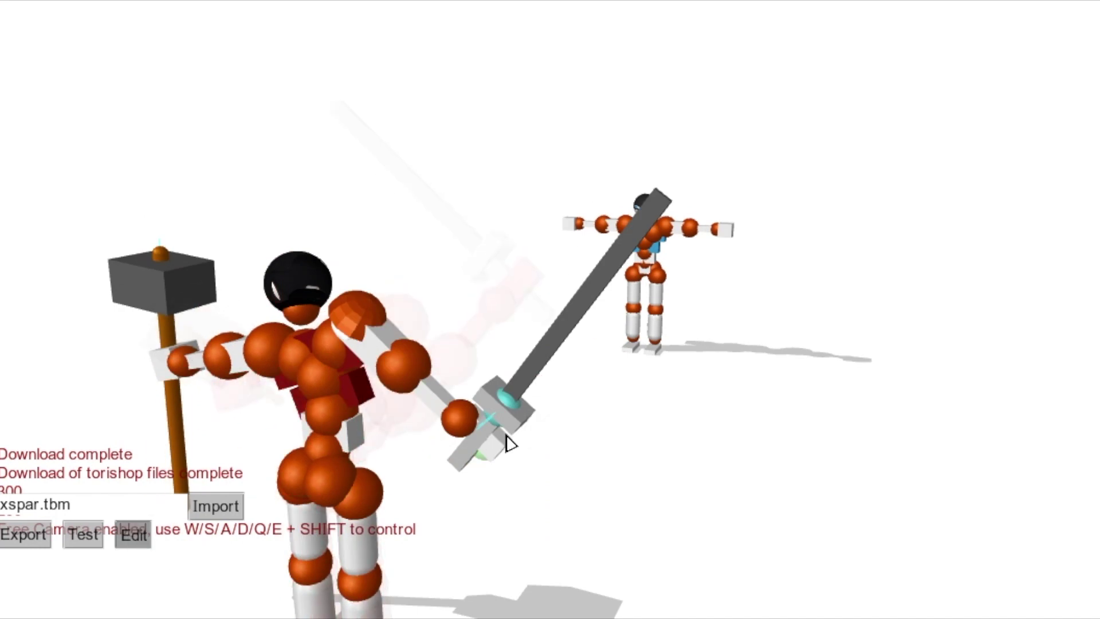
pyautogui.click(133, 534)
# Reduce the blade's mass further to 0.0001.
pyautogui.click(111, 274)
pyautogui.press('BackSpace')
pyautogui.press('BackSpace')
pyautogui.press('BackSpace')
pyautogui.press('BackSpace')
pyautogui.press('BackSpace')
pyautogui.write('0.0001')
# Retest the sword with the lighter blade by moving the fighter's joints and advancing the simulation.
pyautogui.click(84, 534)
pyautogui.click(532, 392)
pyautogui.click(316, 373)
pyautogui.press('space')
pyautogui.press('space')
pyautogui.click(133, 535)
pyautogui.click(83, 534)
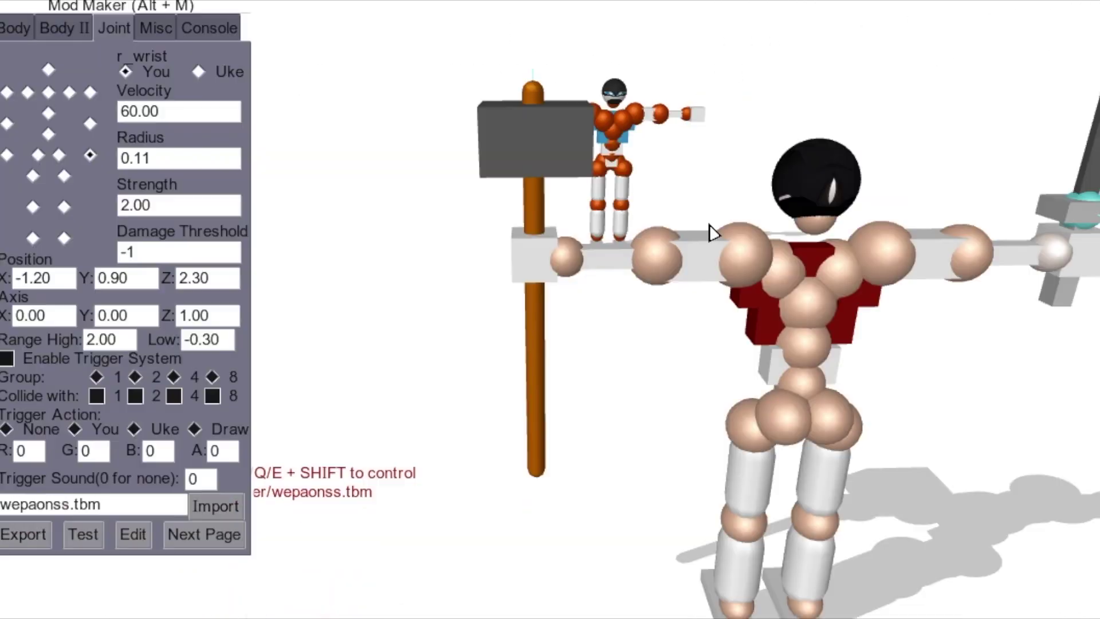
# Try an X axis value of 10 on the fighter's left wrist joint and run a test of the mod.
pyautogui.click(567, 258)
pyautogui.click(51, 315)
pyautogui.press('BackSpace')
pyautogui.press('BackSpace')
pyautogui.press('BackSpace')
pyautogui.press('BackSpace')
pyautogui.write('10')
pyautogui.click(77, 540)
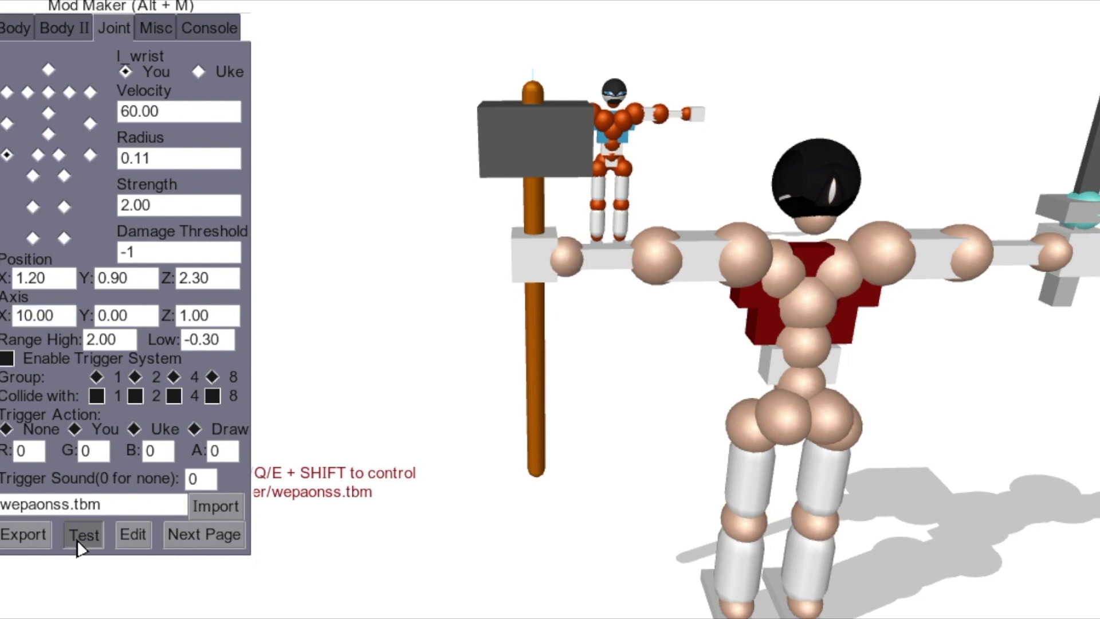
pyautogui.click(79, 544)
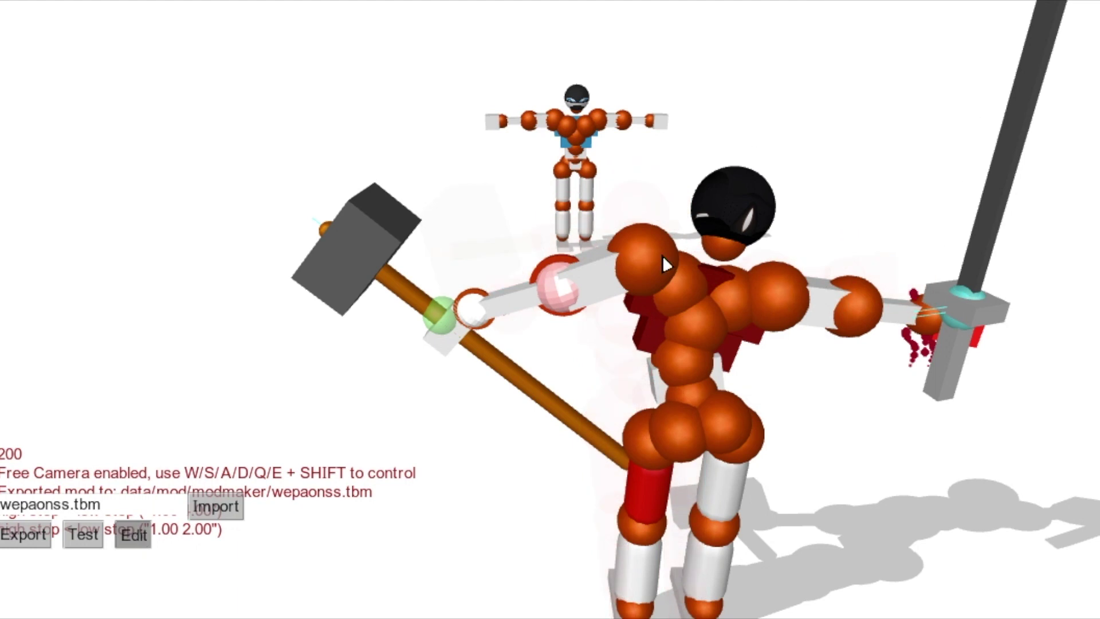
# Return to editing and make the sword's two joint objects invisible, the one linking objects 3 and 4 and the one linking 4 and 5.
pyautogui.hotkey('alt', 'm')
pyautogui.press('s')
pyautogui.press('d')
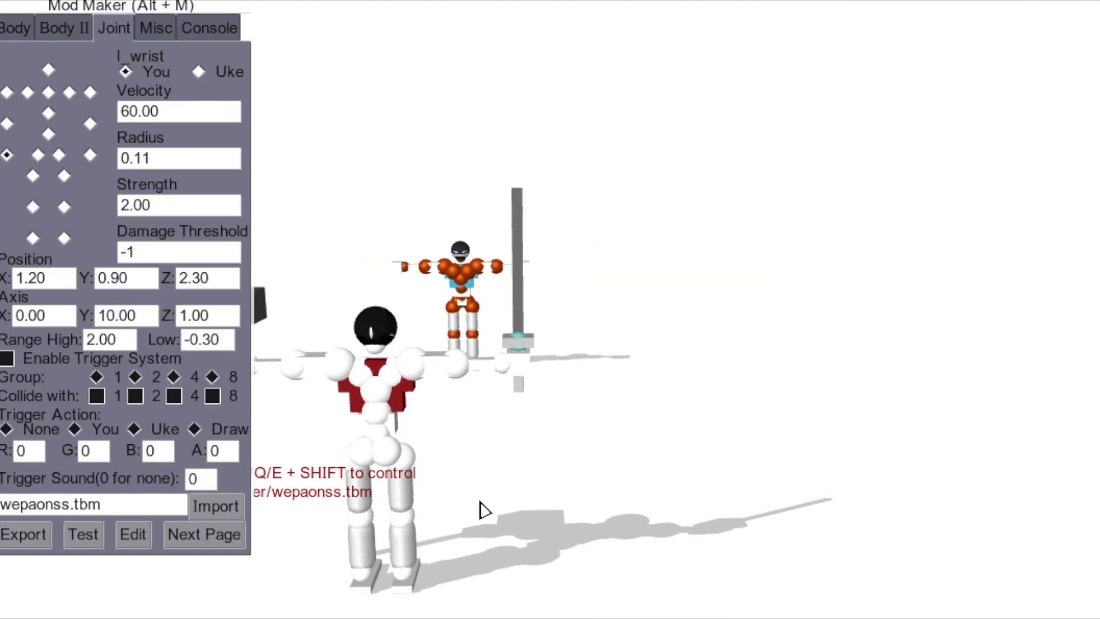
pyautogui.press('w')
pyautogui.click(204, 534)
pyautogui.click(8, 427)
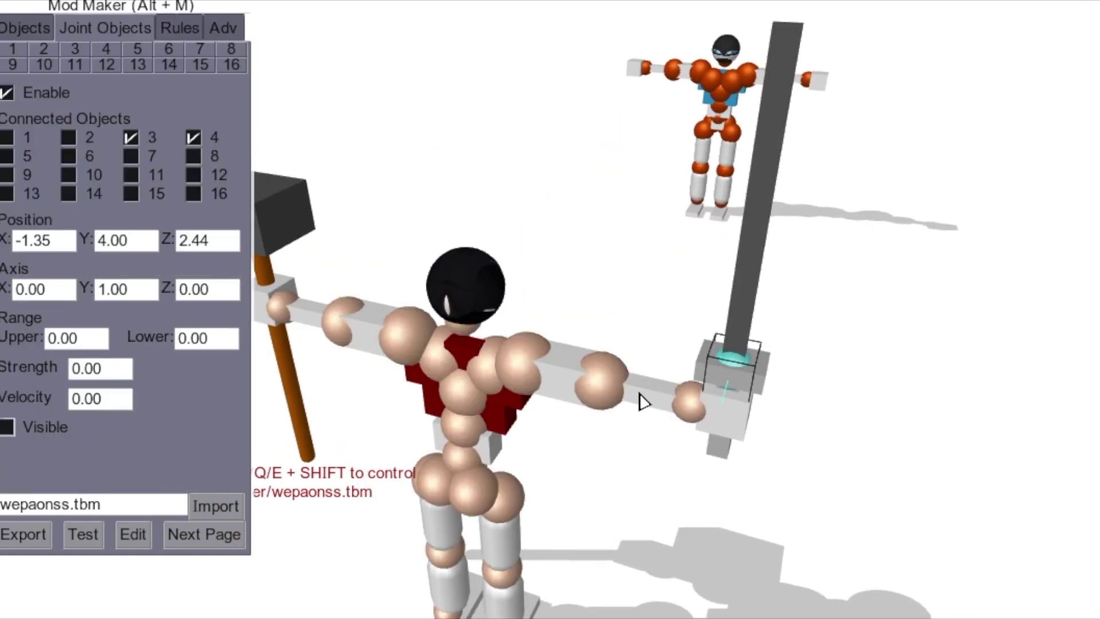
pyautogui.click(107, 49)
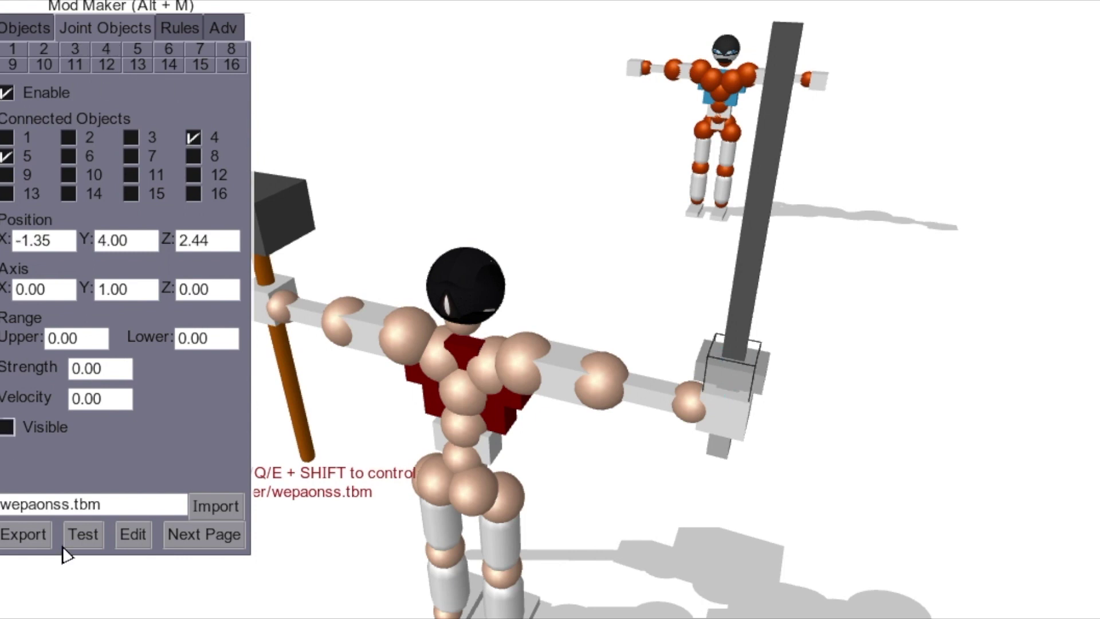
# Test the hammer and sword by changing the fighter's shoulder joints and advancing the simulation.
pyautogui.click(83, 534)
pyautogui.click(549, 354)
pyautogui.press('space')
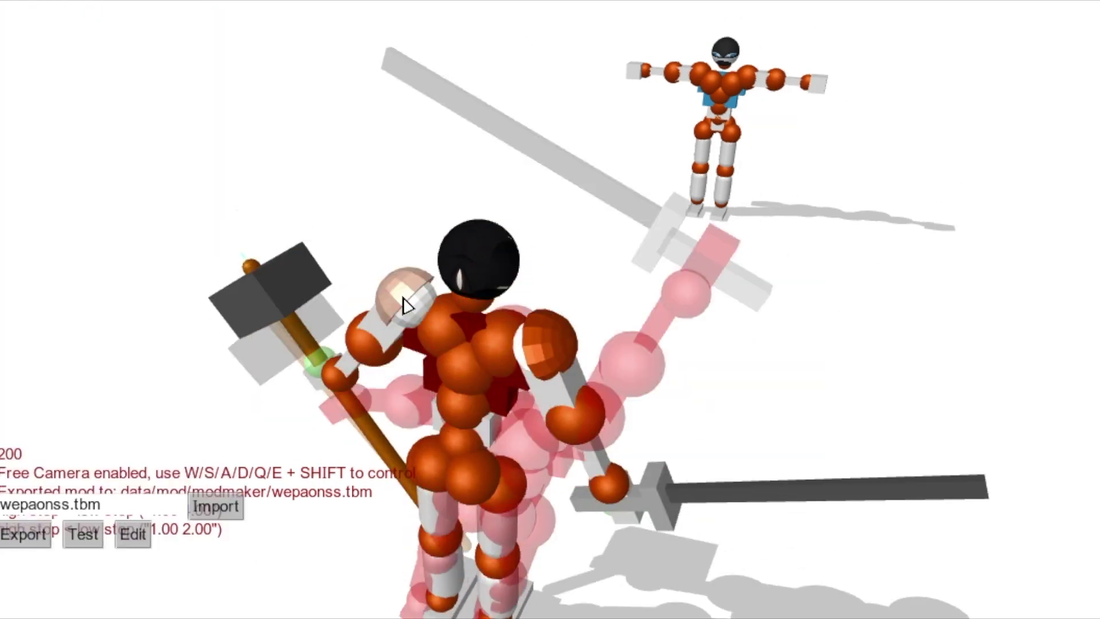
pyautogui.click(403, 298)
pyautogui.press('space')
pyautogui.hotkey('shift', 's')
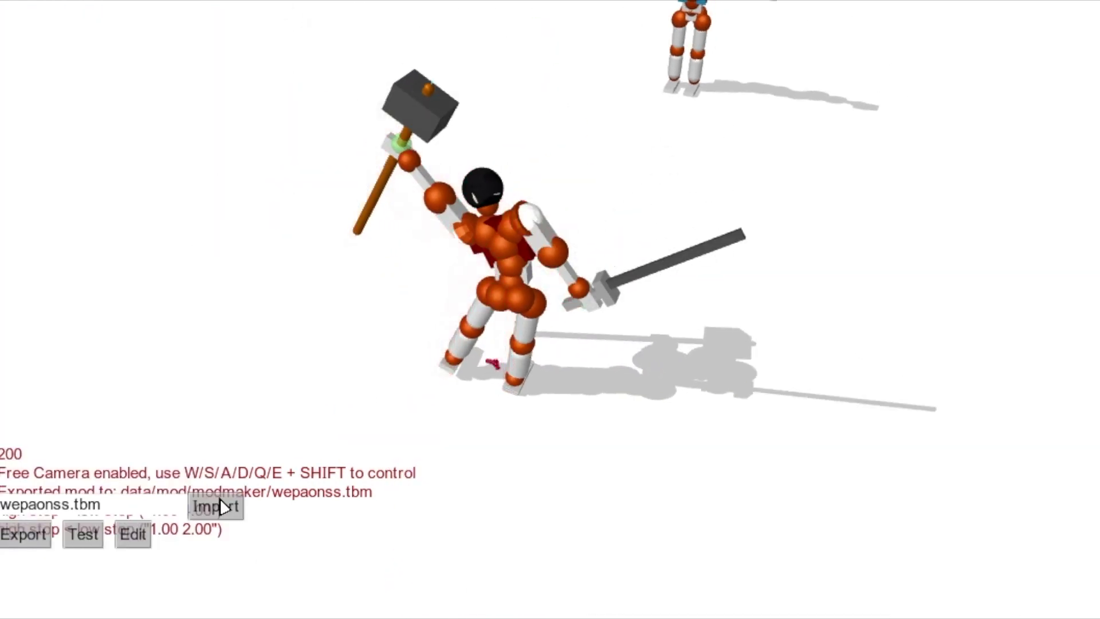